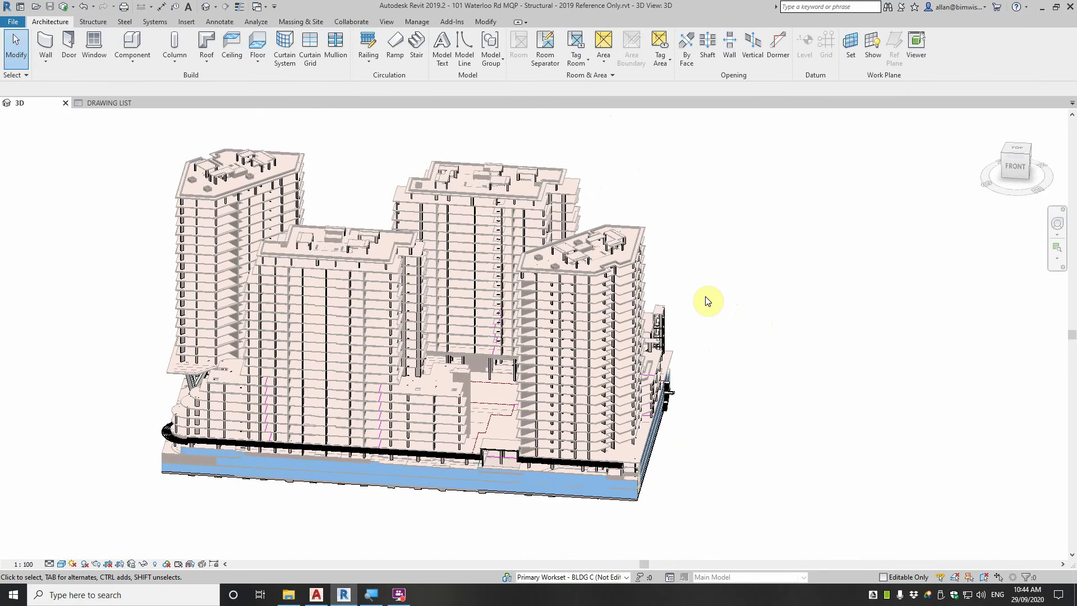
Step: Examine the four-tower structural model and its podium from several sides in the 3D view
drag(700, 306, 510, 254)
scroll(636, 301, down, 5)
drag(795, 347, 668, 380)
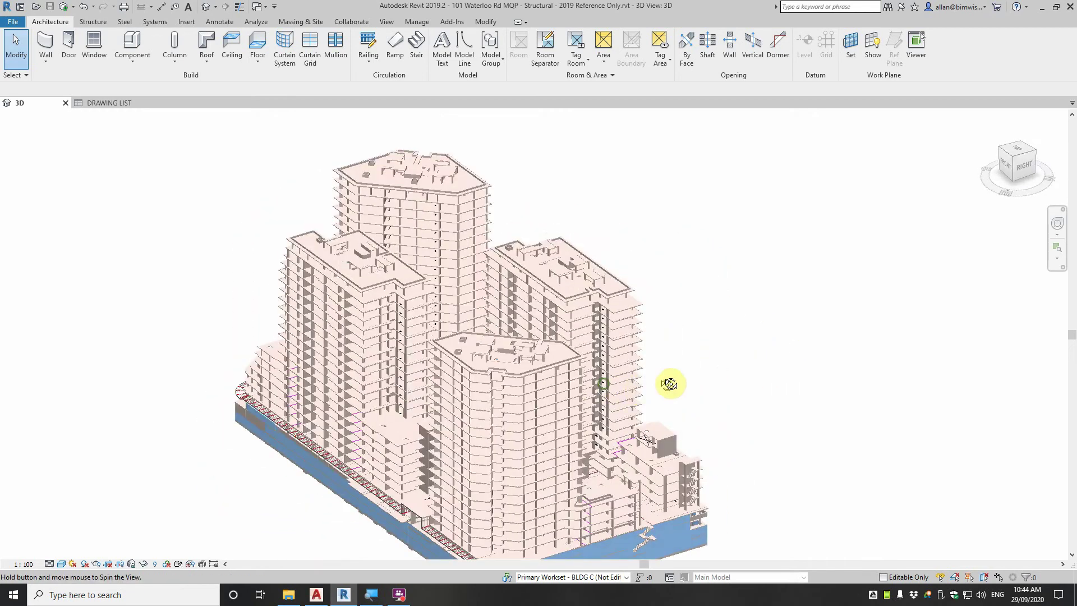
drag(736, 346, 658, 346)
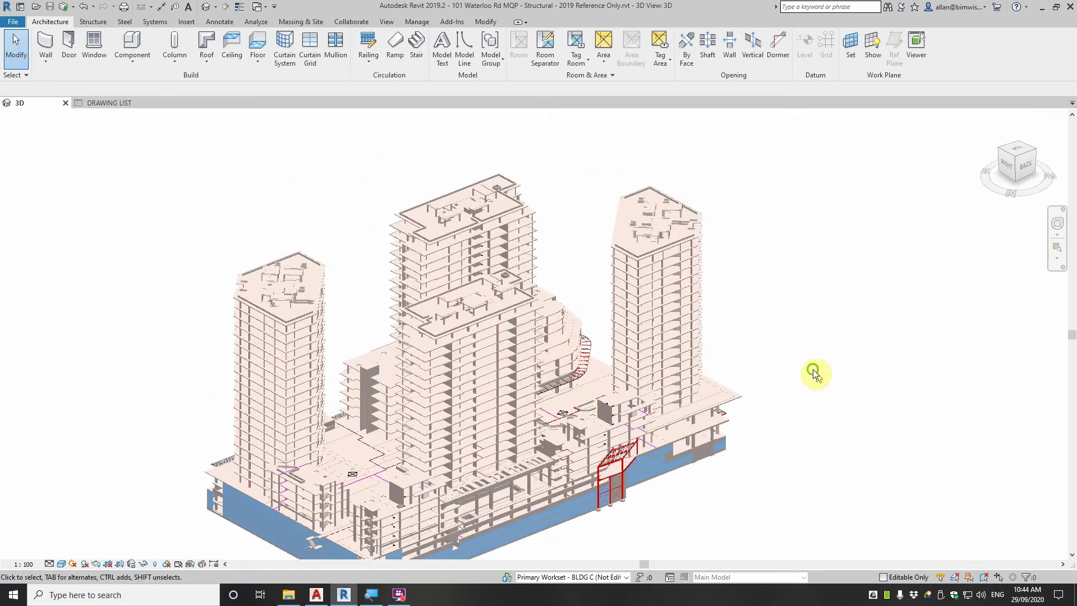
drag(814, 372, 743, 287)
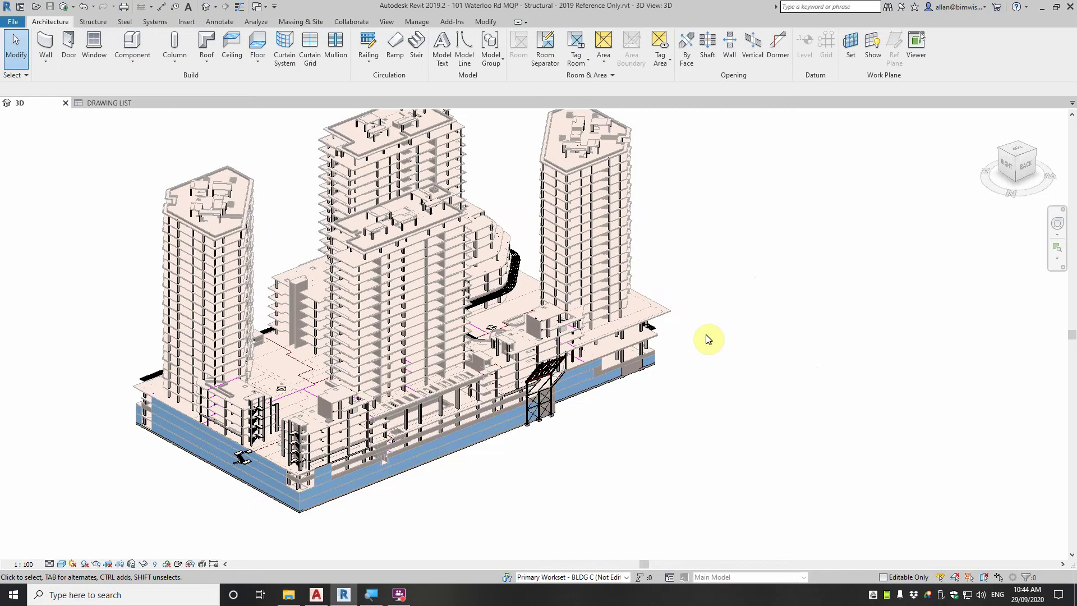
drag(706, 338, 457, 308)
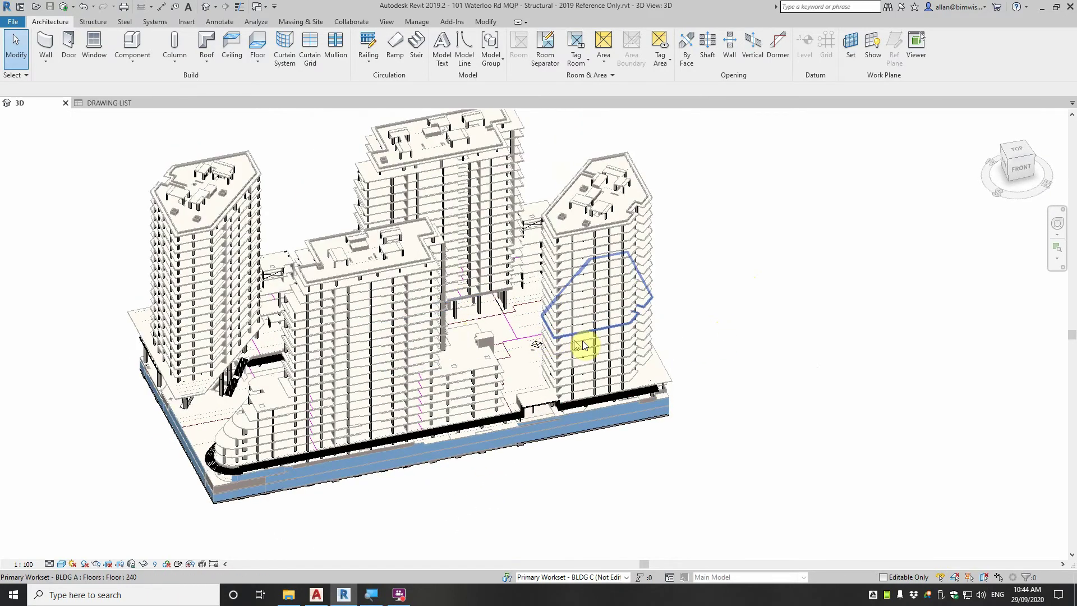
mouse_move(716, 255)
mouse_down()
mouse_move(702, 197)
mouse_move(796, 337)
mouse_move(779, 331)
mouse_move(830, 370)
mouse_move(878, 260)
mouse_up()
scroll(829, 372, up, 3)
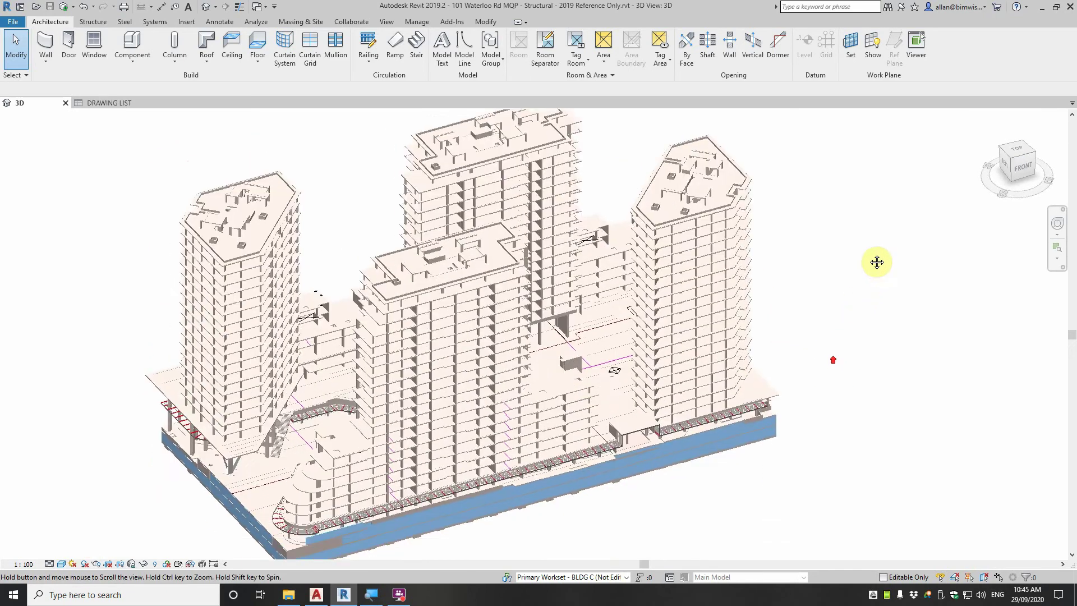
scroll(851, 264, up, 2)
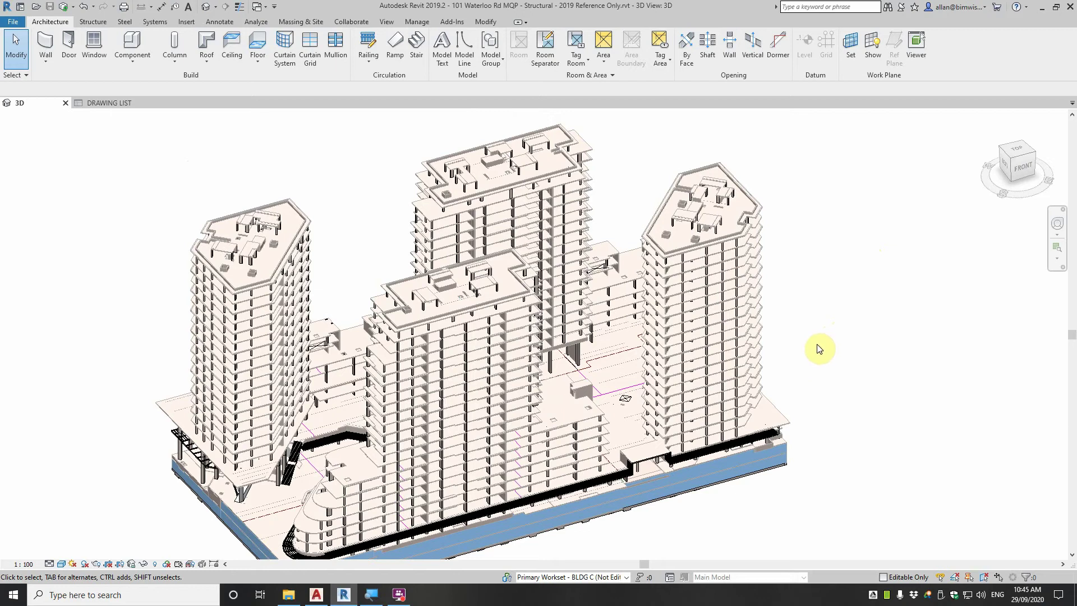
Step: Switch to File Explorer and open the project's RECEIVED folder, sorting its dated folders by name from newest to oldest
click(288, 595)
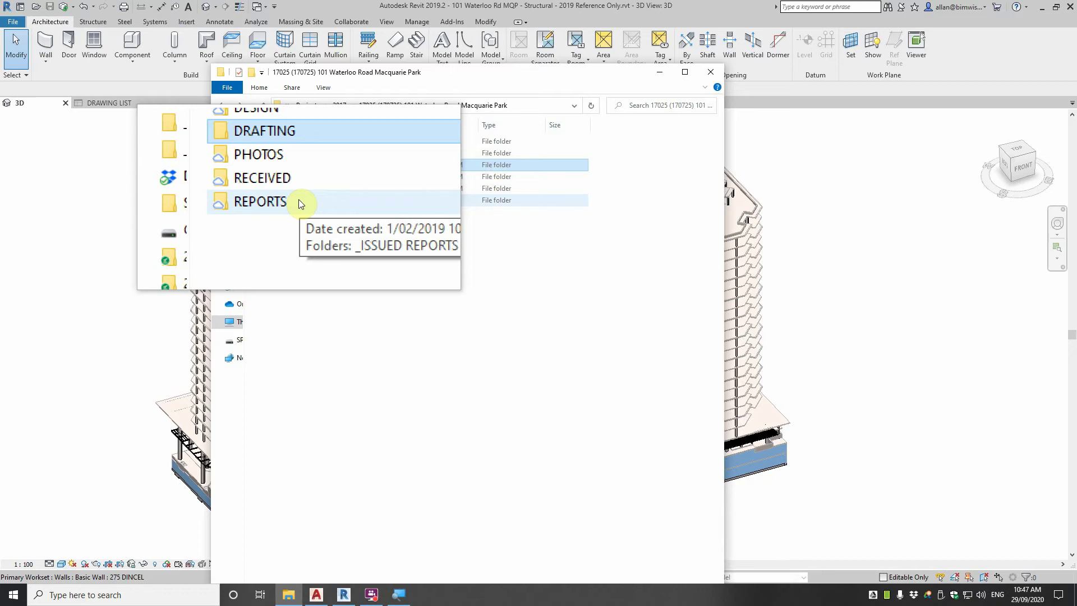
mouse_move(296, 179)
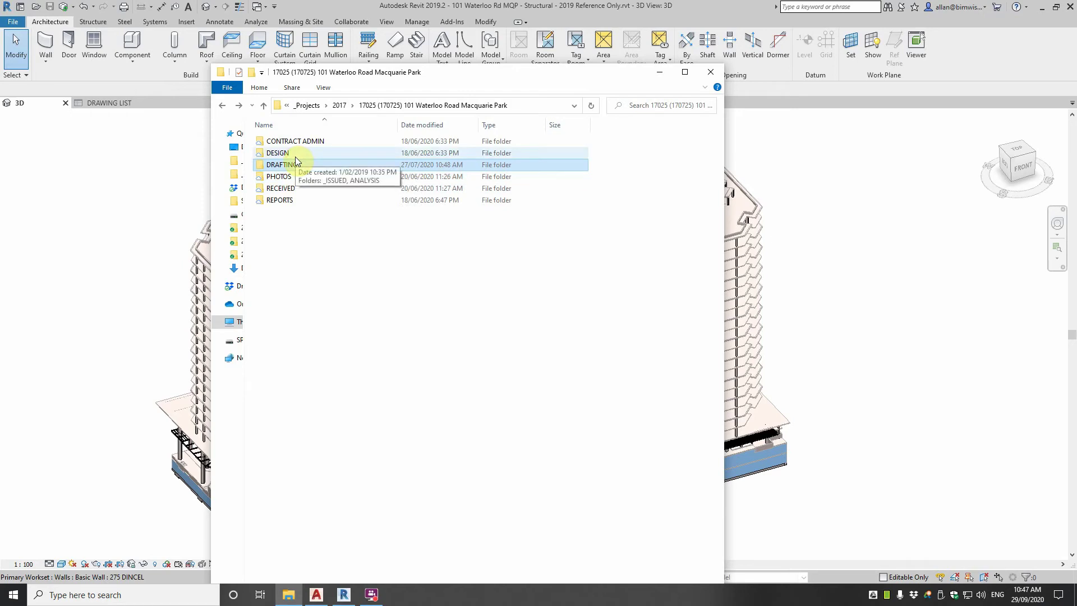
double_click(302, 188)
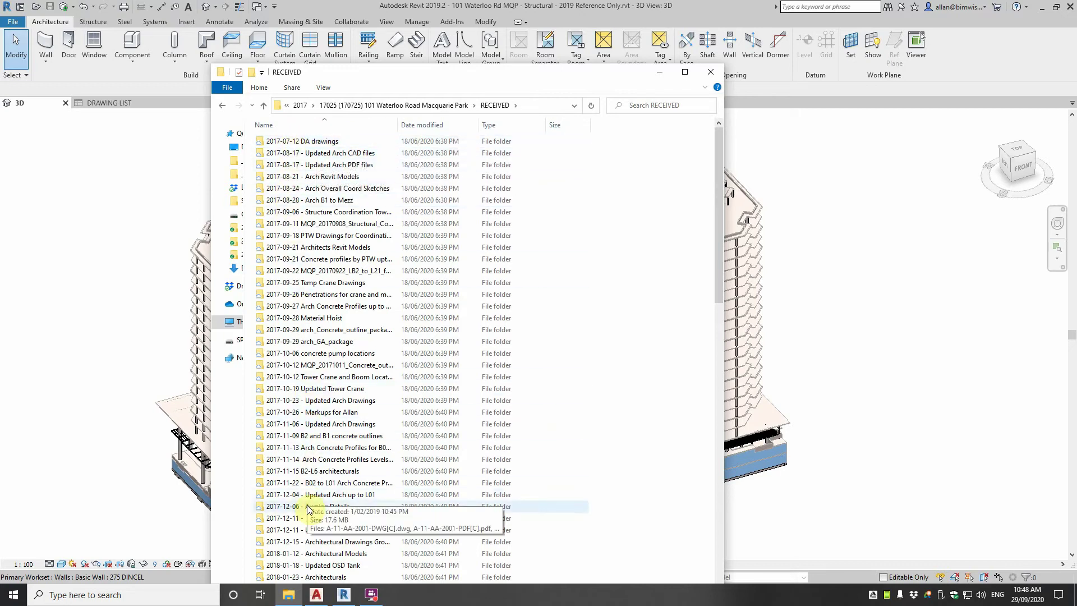
click(302, 128)
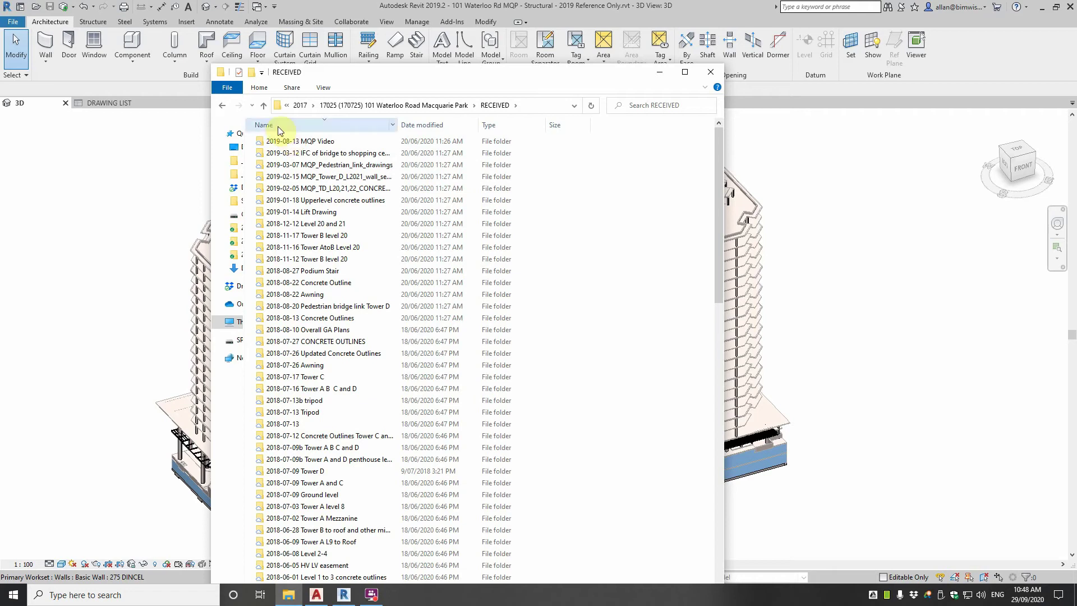
Step: Leave the RECEIVED folder, view the contents of the PHOTOS folder and return to the main project folder
click(223, 106)
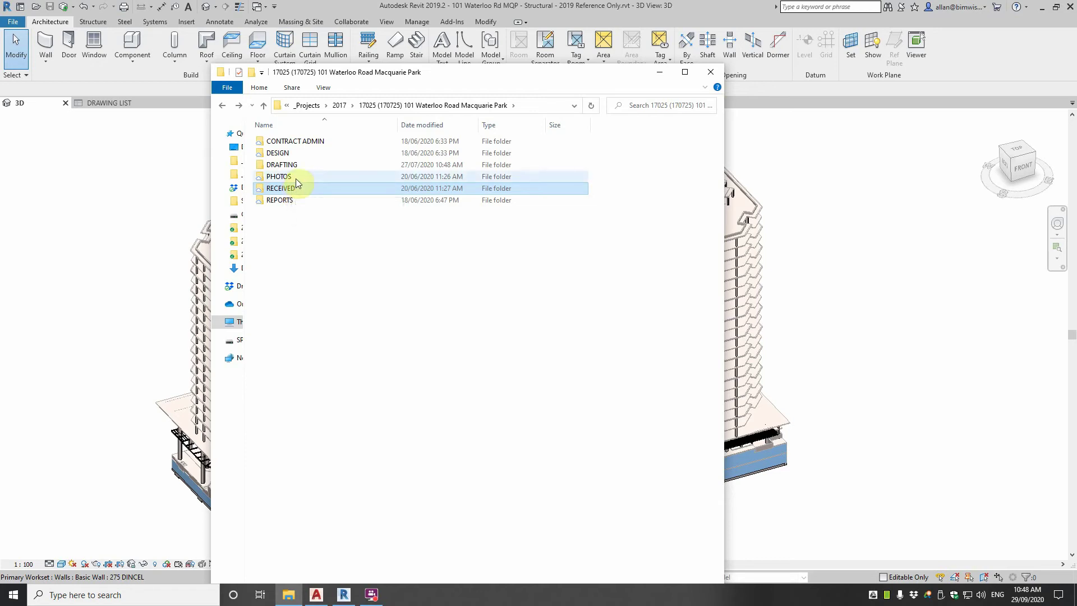
double_click(292, 177)
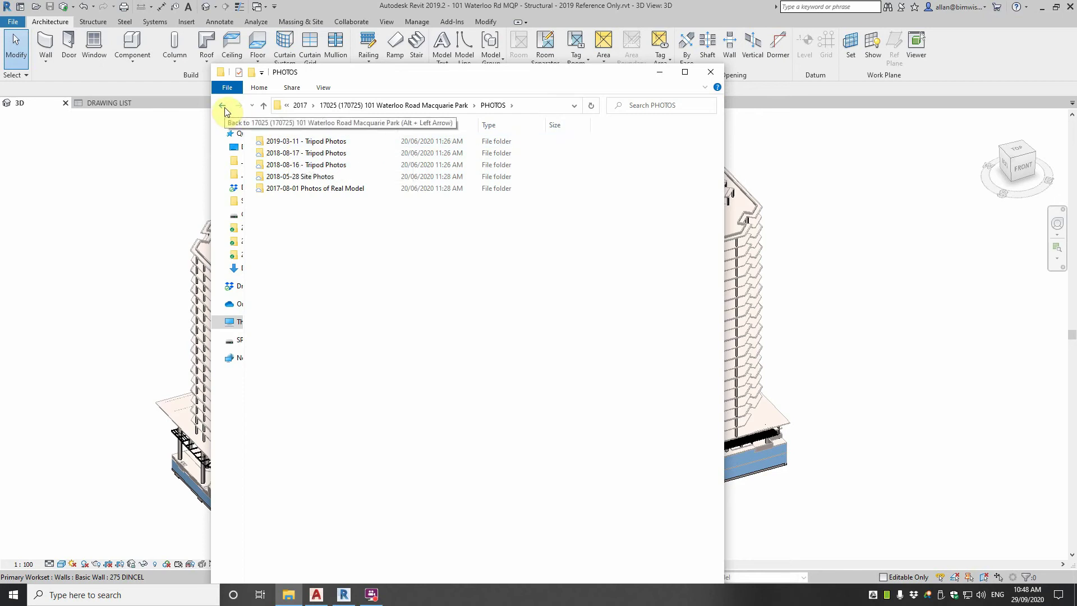
click(225, 111)
Step: Open the DRAFTING folder, select 101 Waterloo Rd MQP - Structural.rvt and review the Revit, BAK and DWG files
double_click(291, 165)
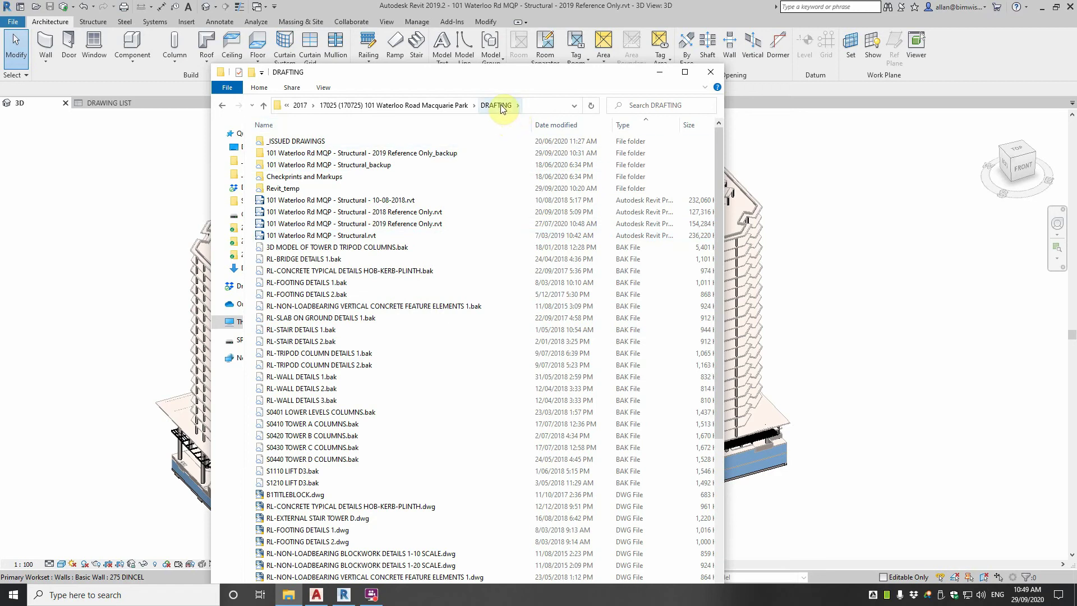
click(348, 235)
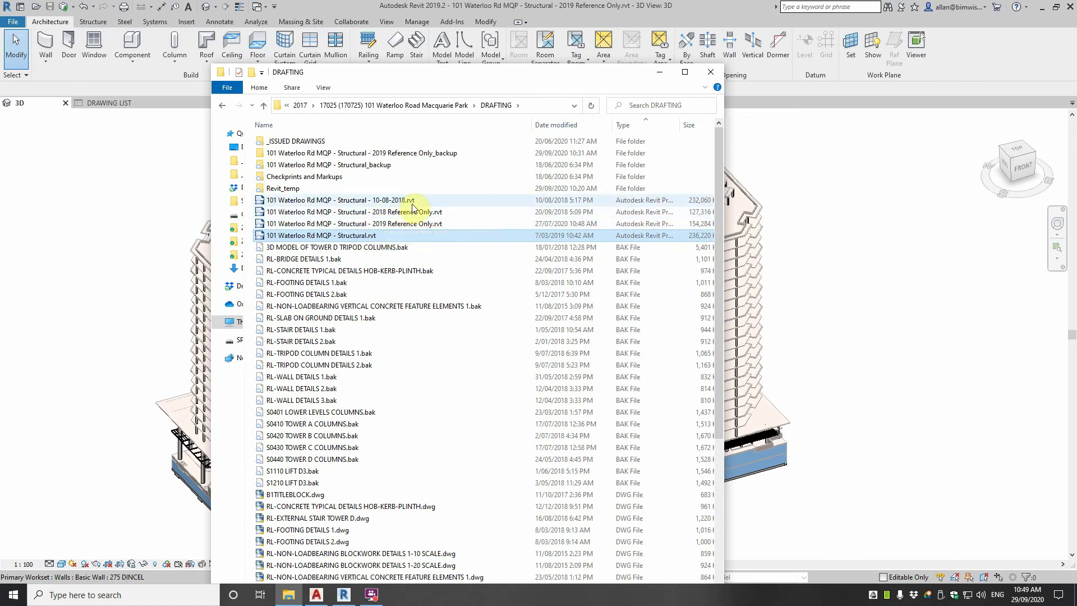
scroll(397, 288, down, 7)
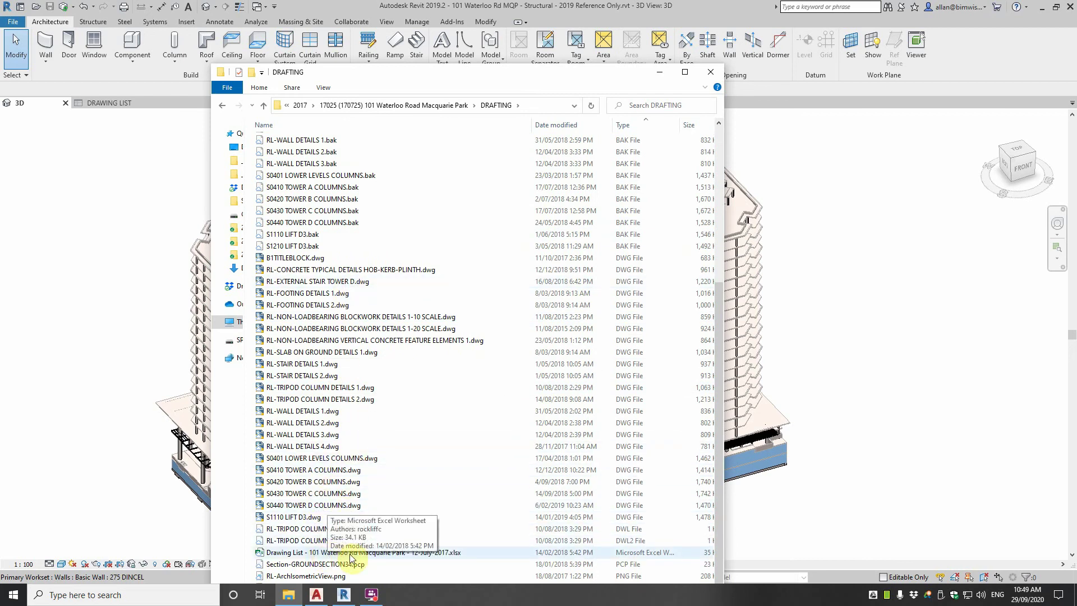
scroll(396, 556, up, 6)
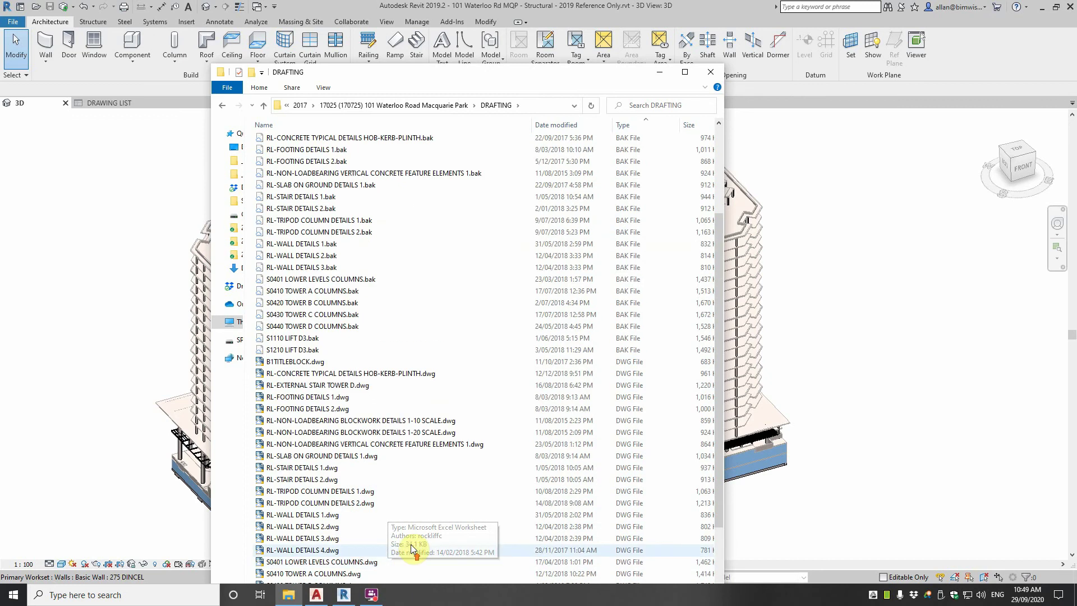
scroll(452, 302, up, 1)
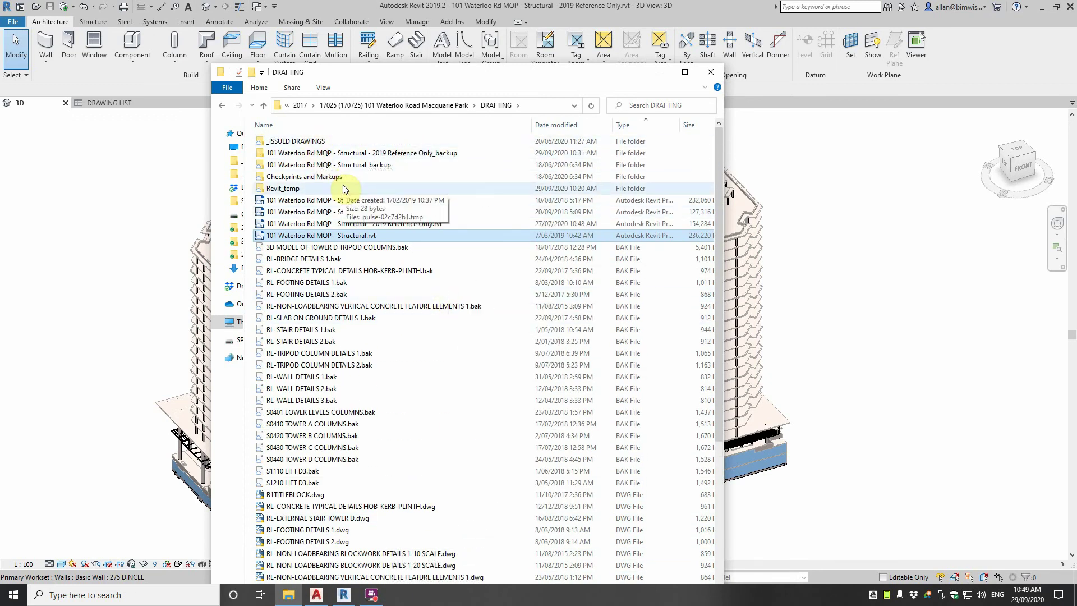
Step: Open the _ISSUED DRAWINGS folder and review the dated drawing issue folders from 2019 back to 2017
double_click(309, 144)
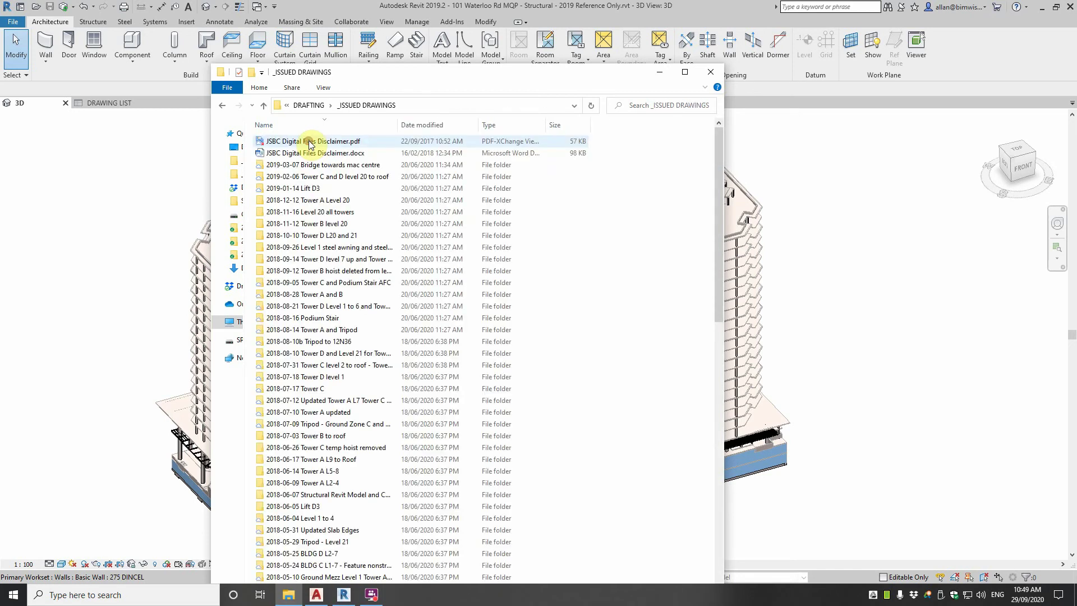
scroll(348, 241, down, 5)
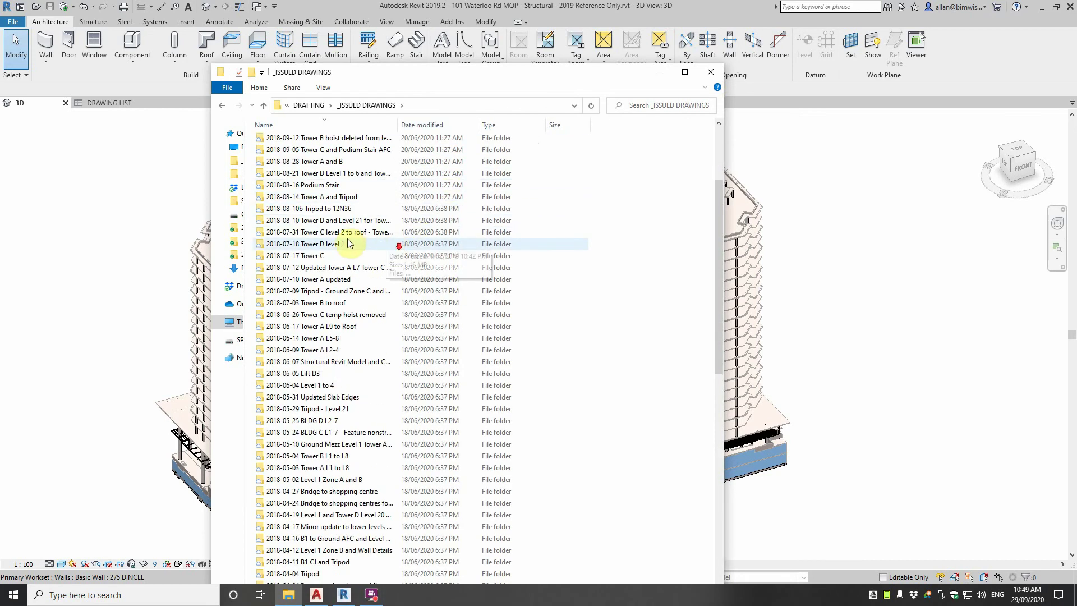
scroll(291, 353, down, 3)
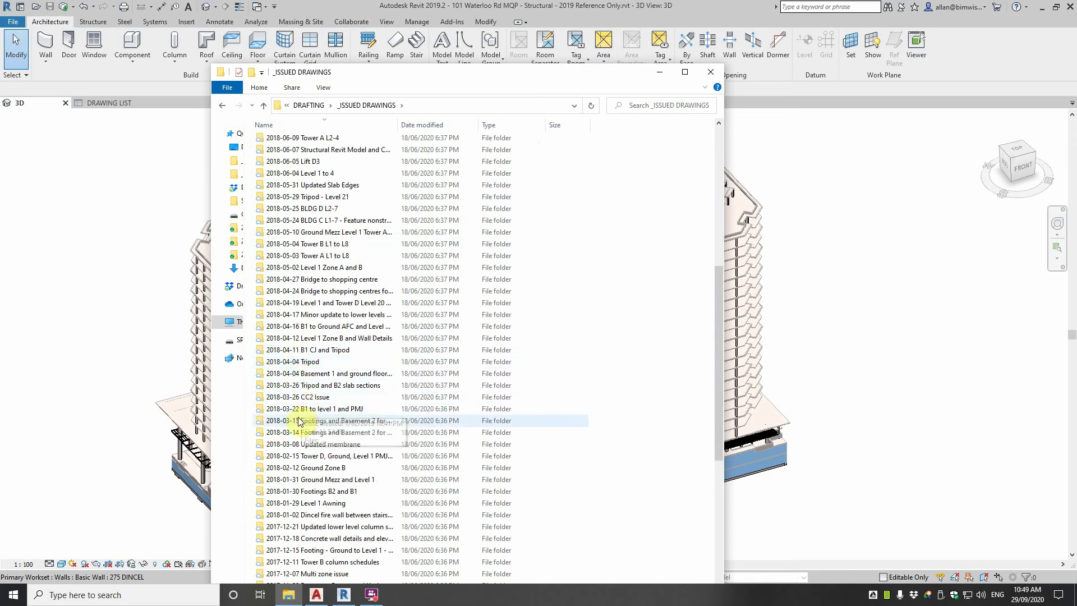
scroll(292, 399, down, 2)
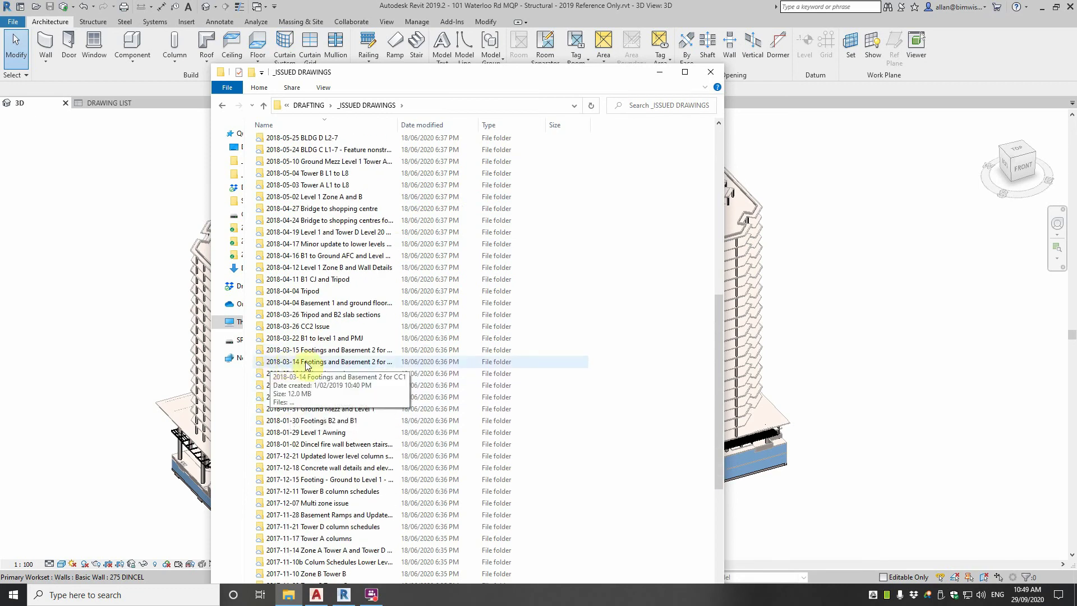
scroll(395, 393, down, 8)
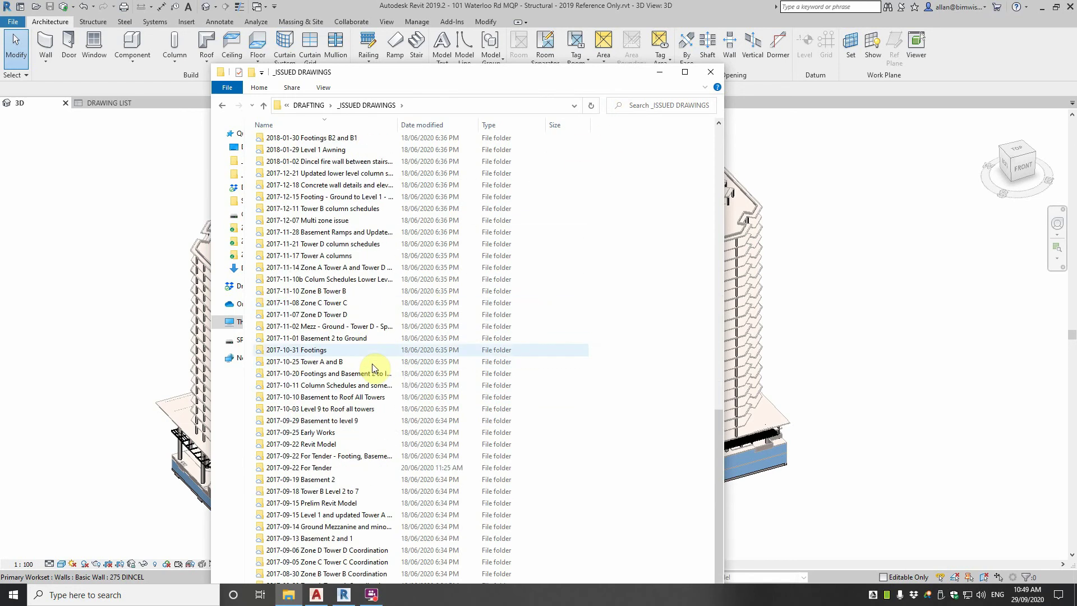
scroll(403, 460, up, 6)
scroll(404, 443, up, 12)
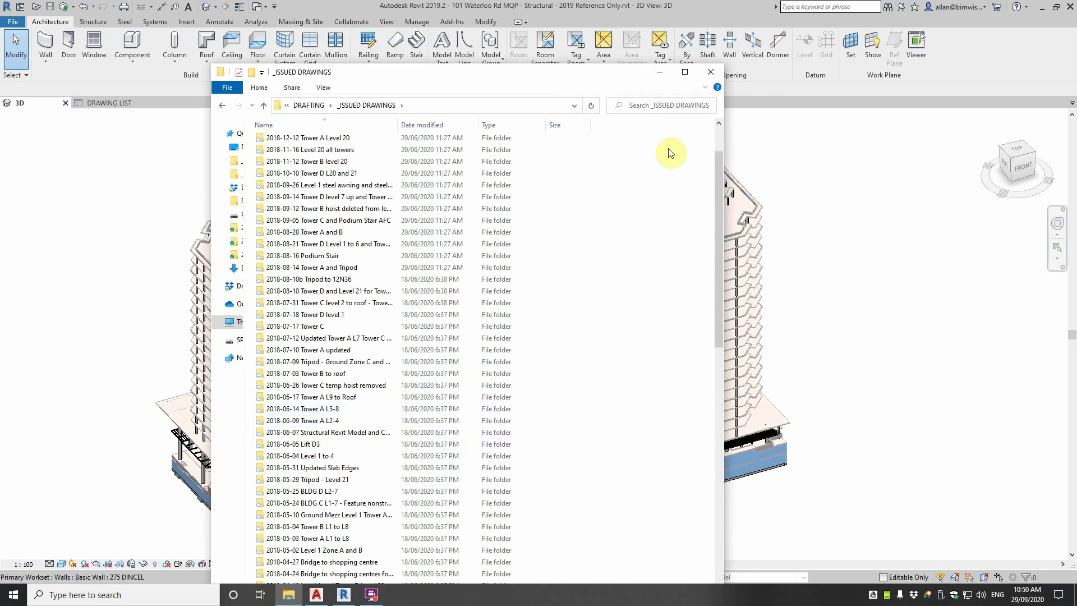
Step: Search the _ISSUED DRAWINGS folder for S0001, reusing the earlier search term, and return to the folder listing
click(645, 107)
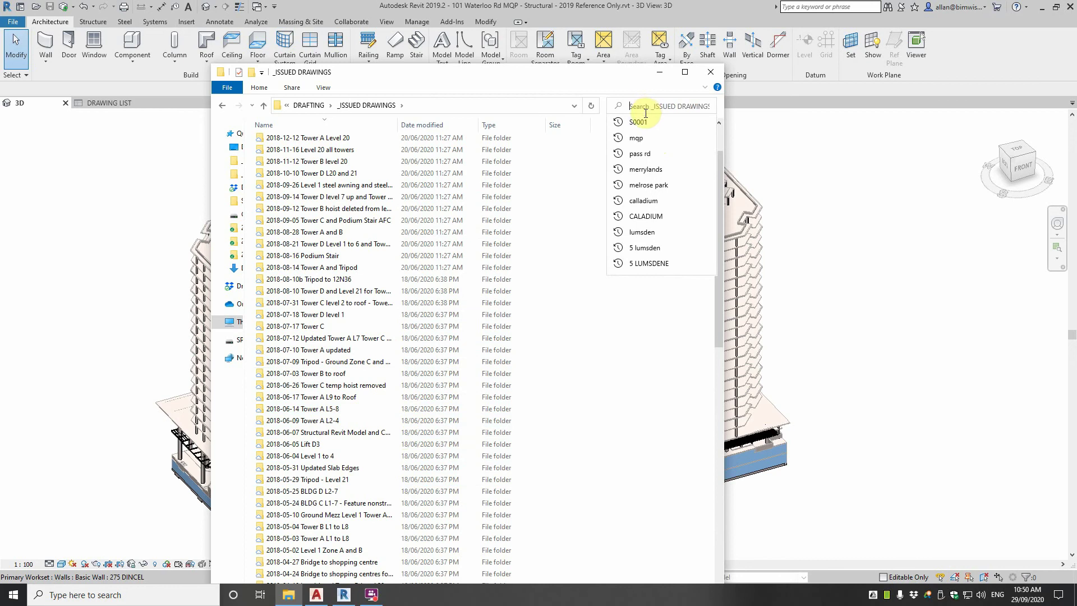
click(638, 121)
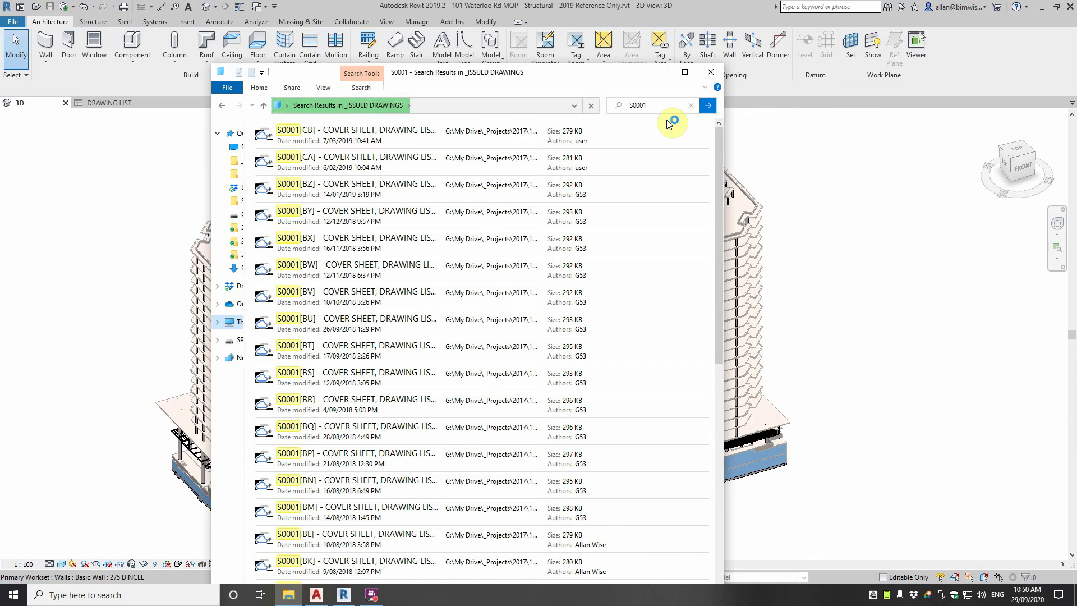
click(222, 106)
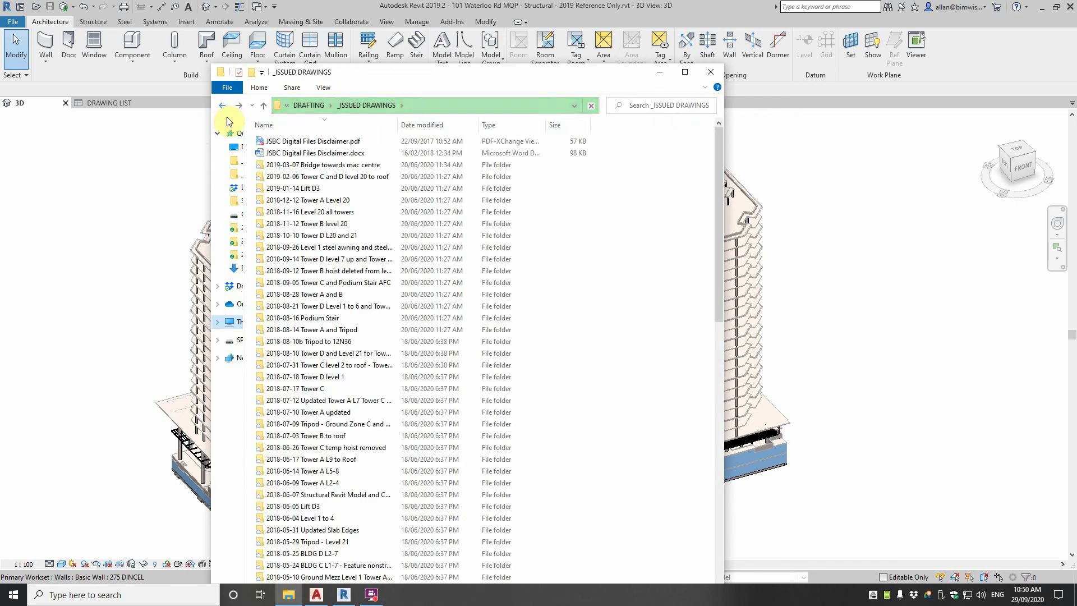
Step: Look through the 2018 drawing issue folders once more and return to the DRAFTING folder
scroll(498, 236, down, 4)
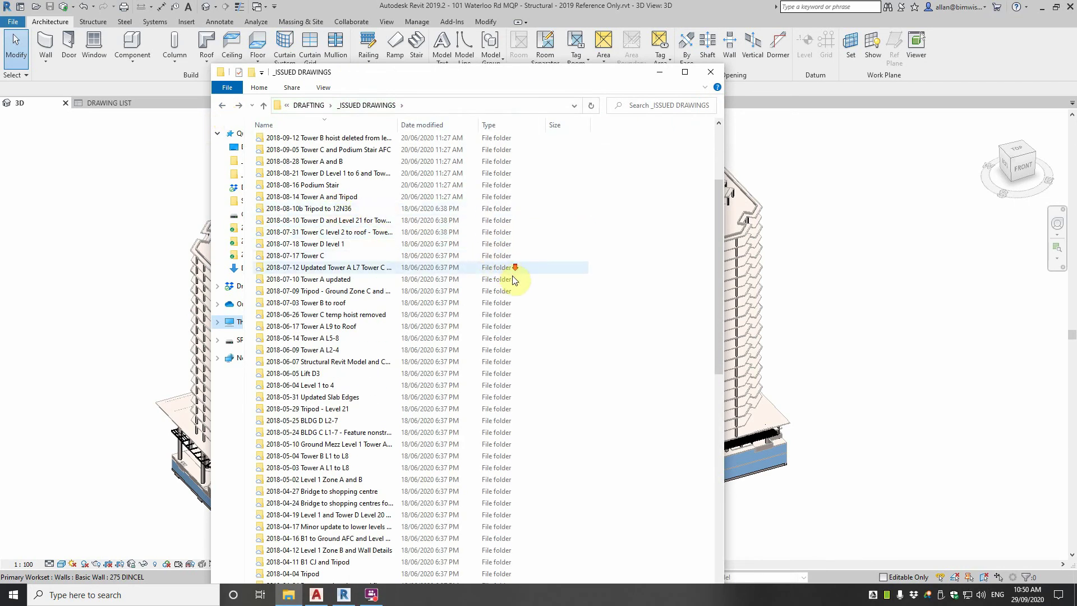
scroll(513, 281, down, 1)
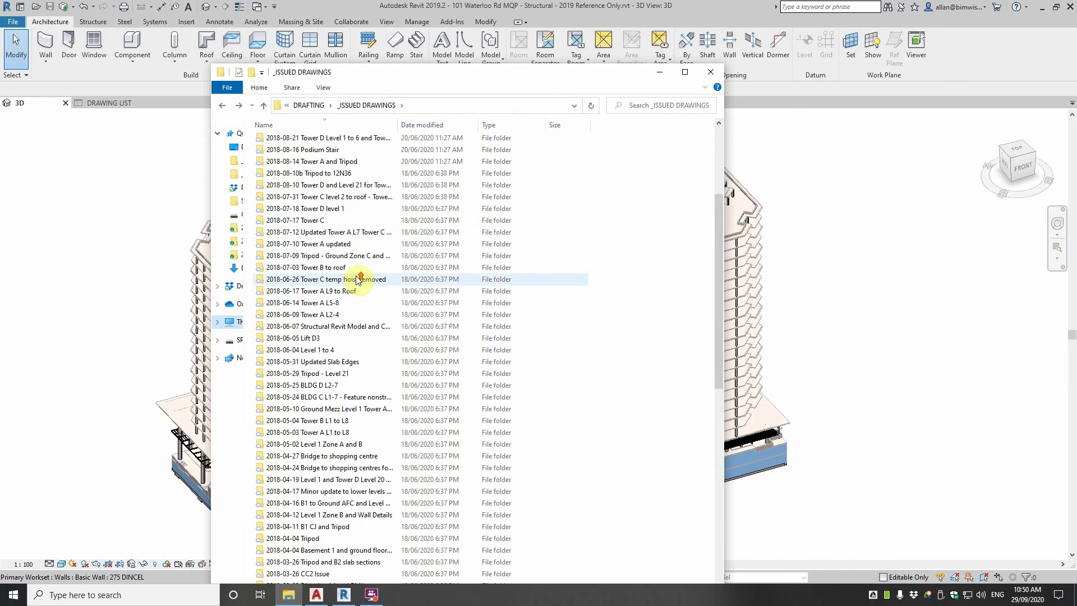
scroll(359, 279, up, 2)
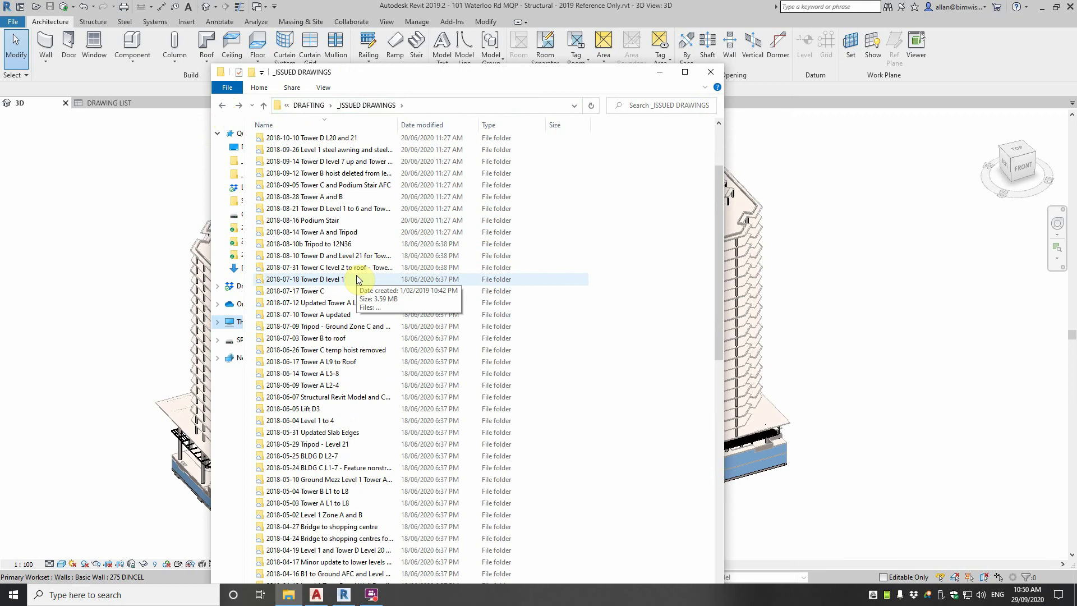
click(223, 107)
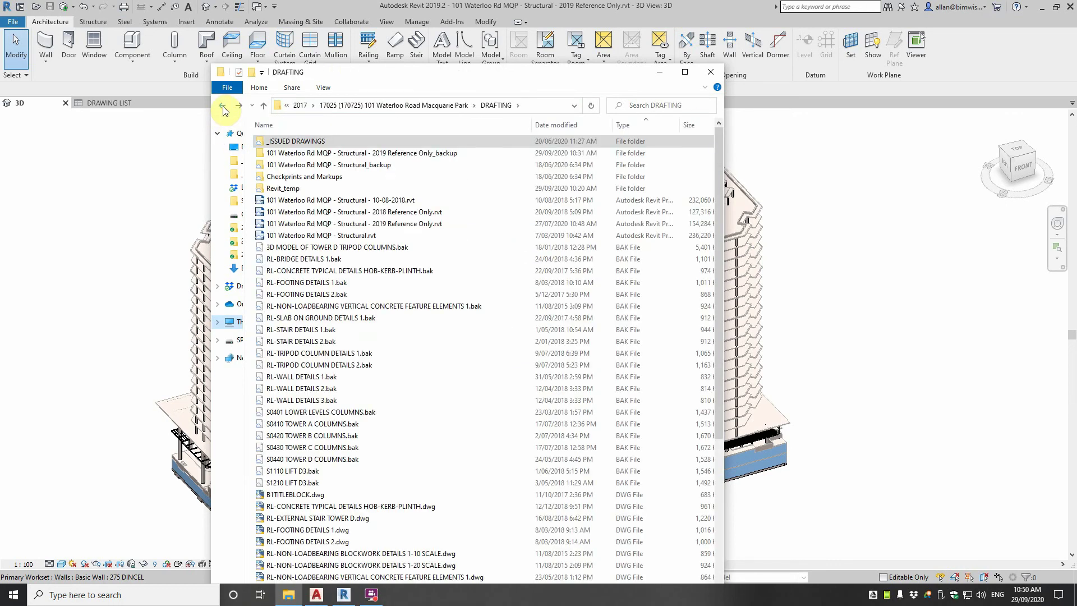
Step: View the contents of the Checkprints and Markups folder and go back up to the main project folder
double_click(329, 179)
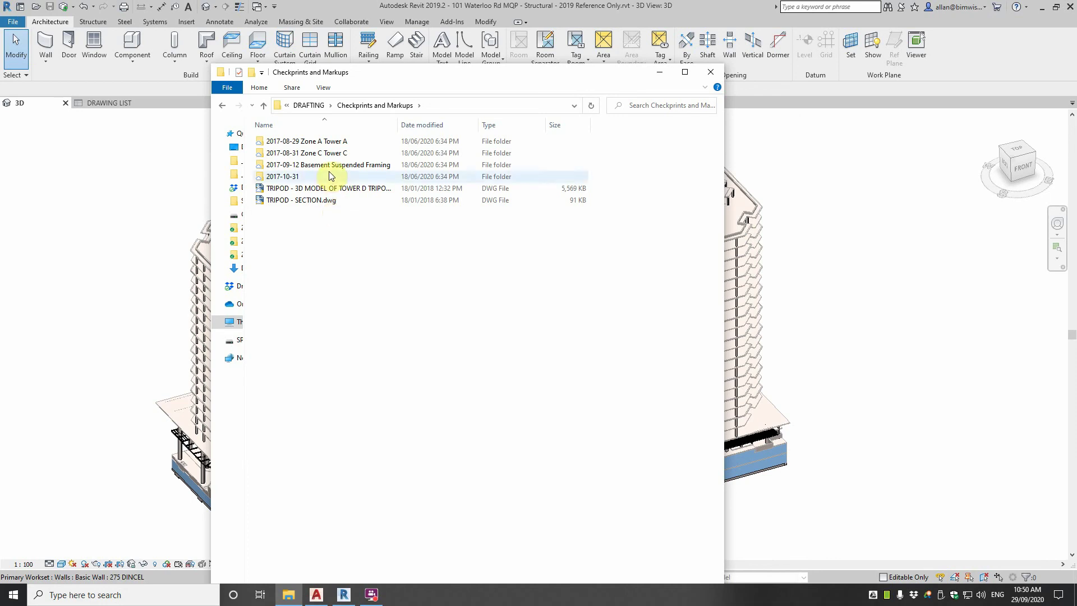
click(224, 106)
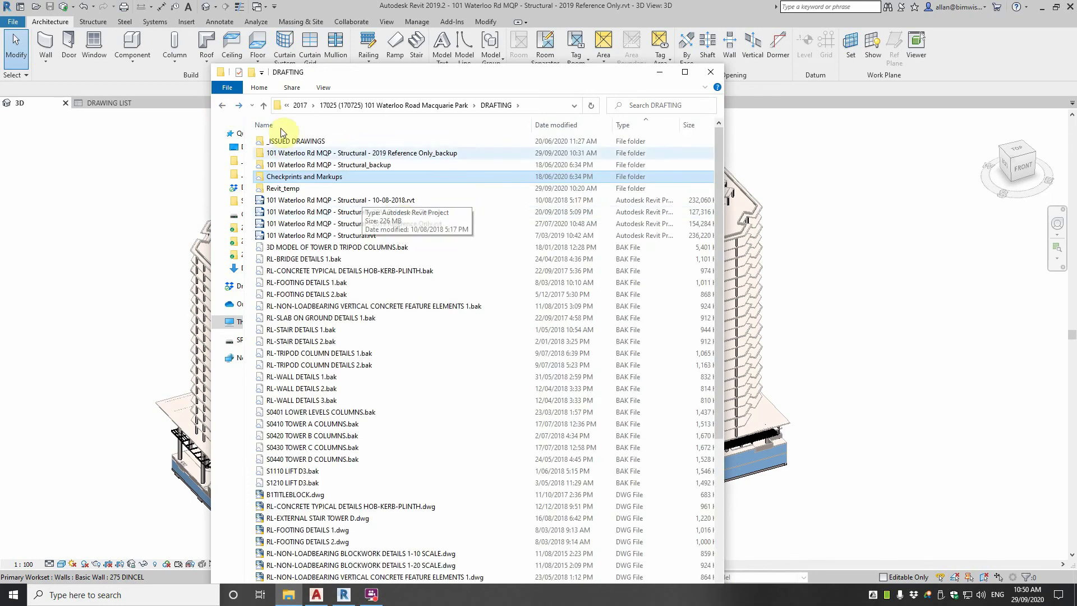
click(224, 106)
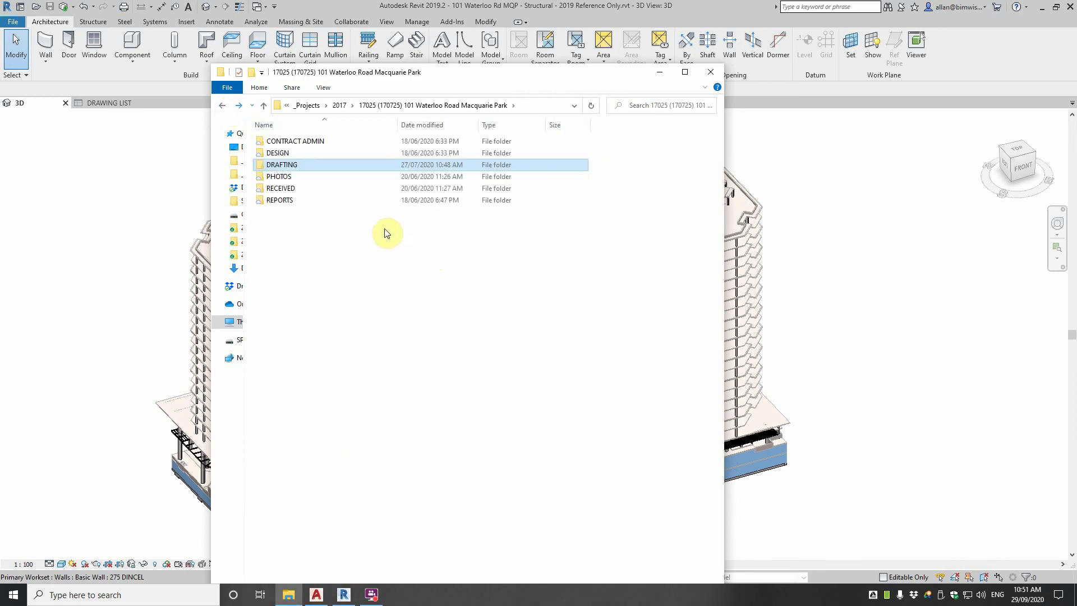